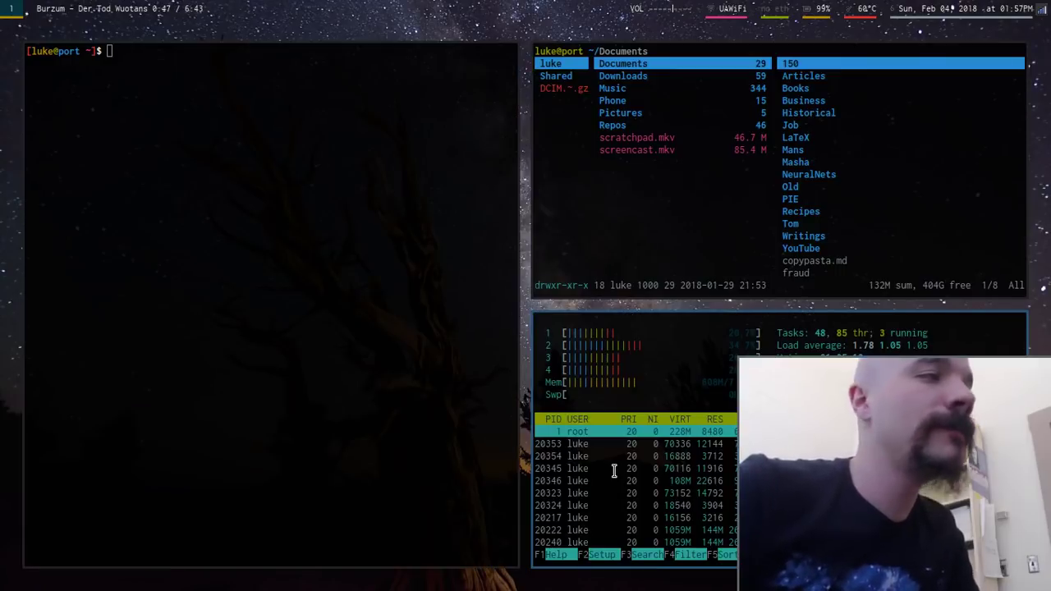
Close the file manager and process monitor windows, and quit the webcam view.
key(super+shift+q)
key(super+shift+q)
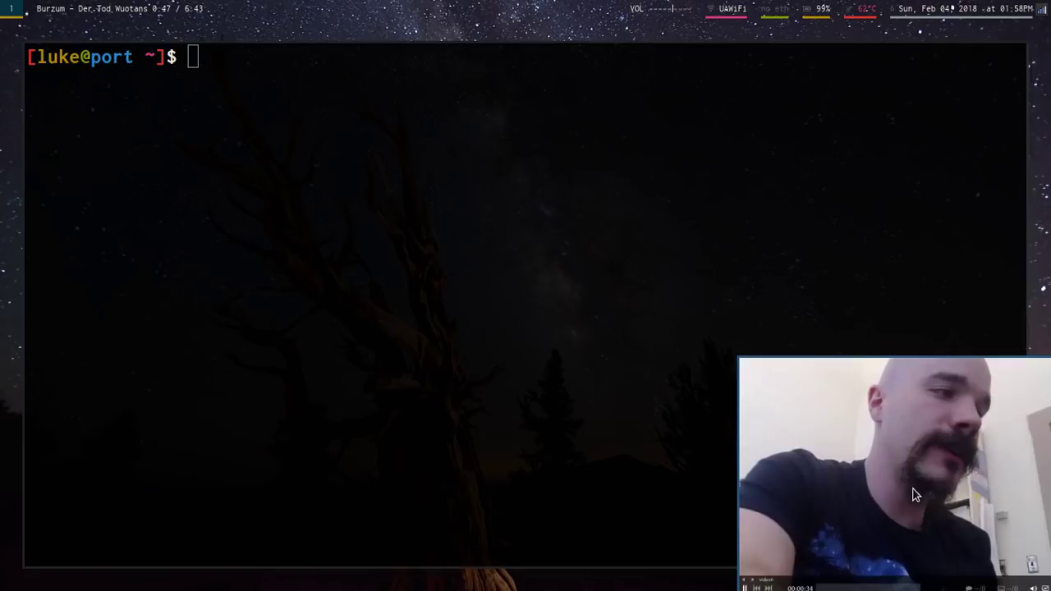
key(q)
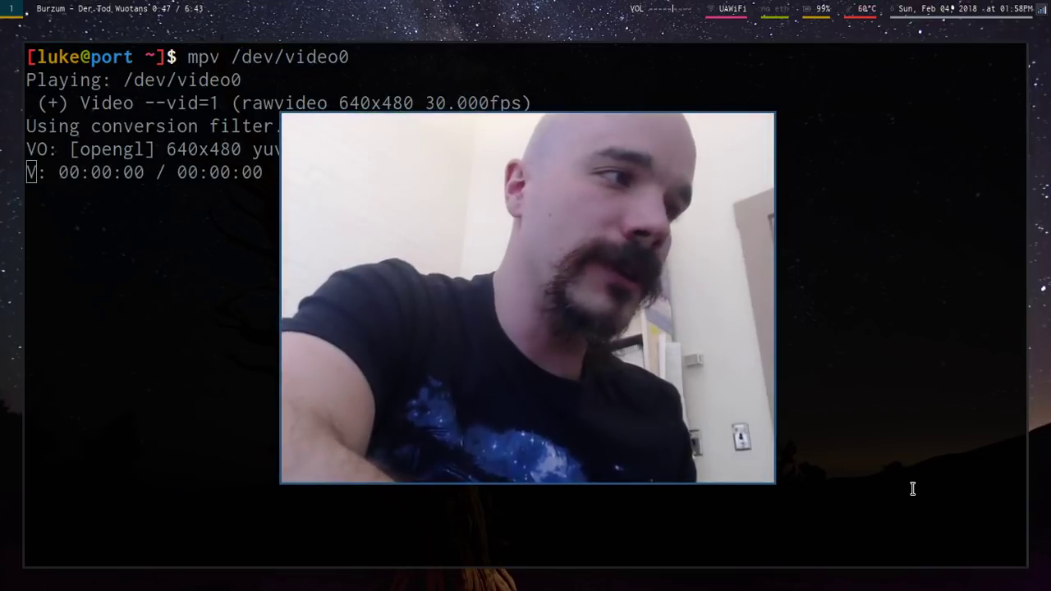
Move the floating webcam window right and down over the mpv /dev/video0 terminal.
key(super+shift+l)
key(super+shift+l)
key(super+shift+l)
key(super+shift+l)
key(super+shift+l)
key(super+shift+l)
key(super+shift+l)
key(super+shift+l)
key(super+shift+l)
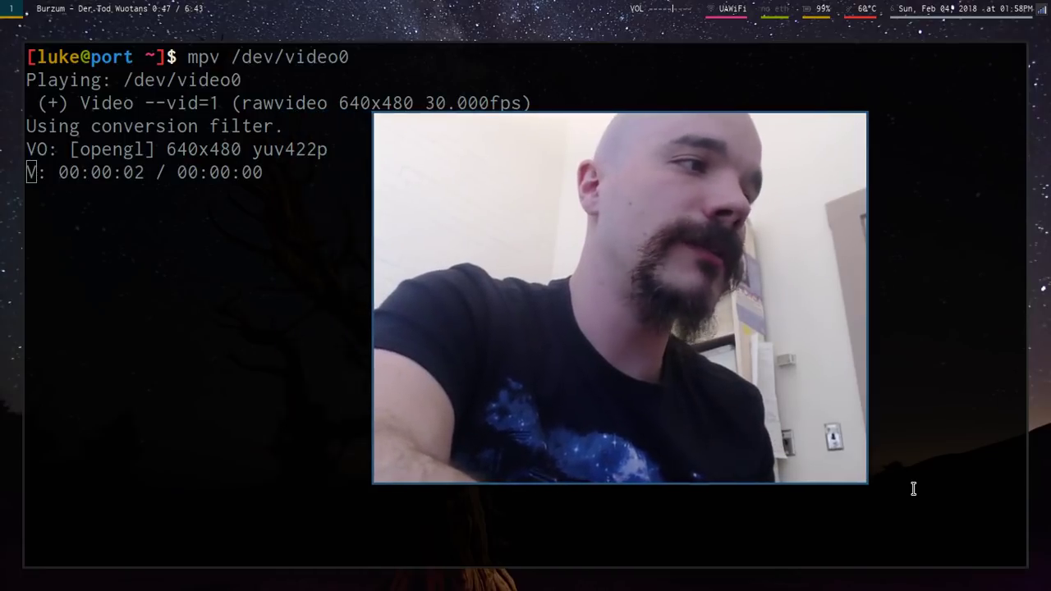
key(super+shift+j)
key(super+shift+j)
key(super+shift+l)
key(super+shift+h)
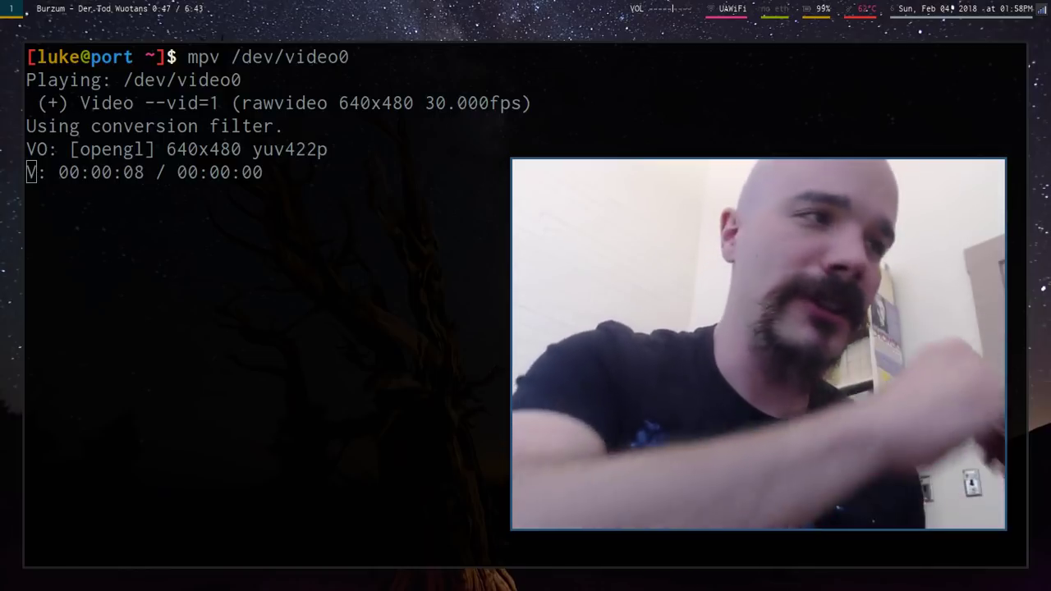
Tile the webcam window beside the terminal, quit the player and close the terminal.
key(super+shift+space)
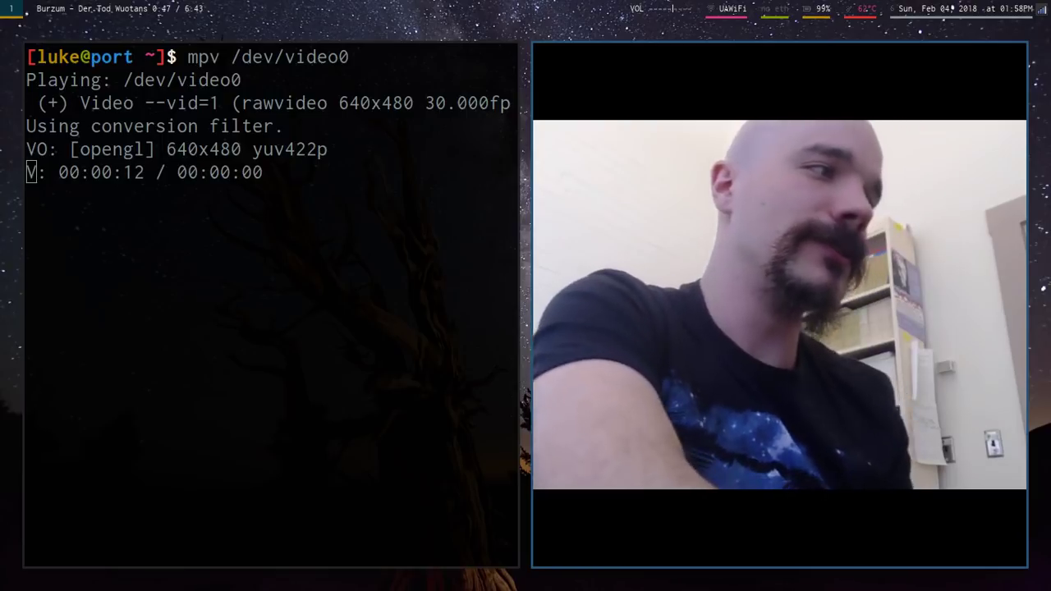
key(q)
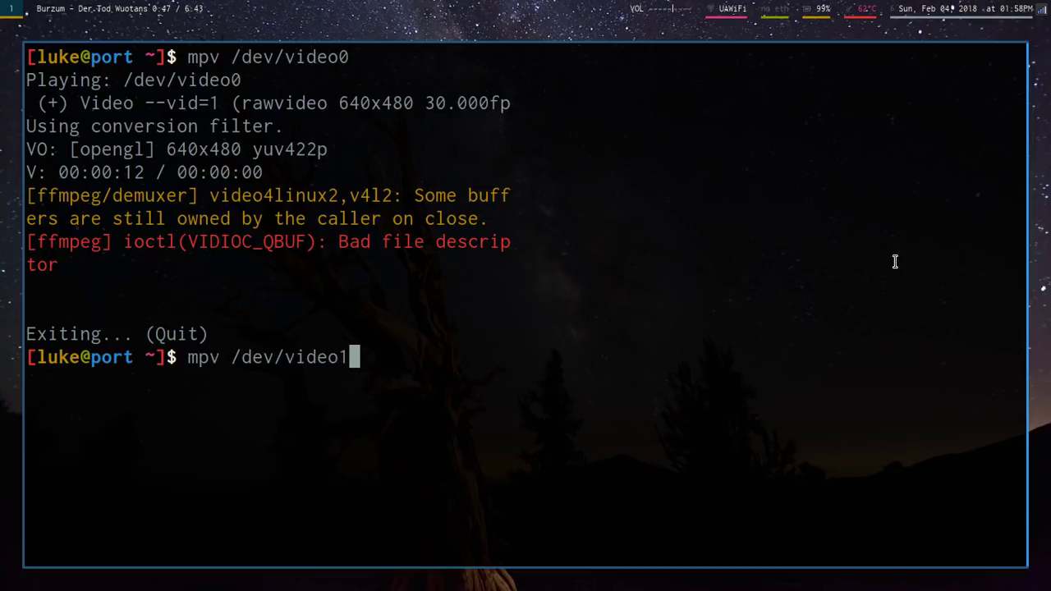
key(super+shift+q)
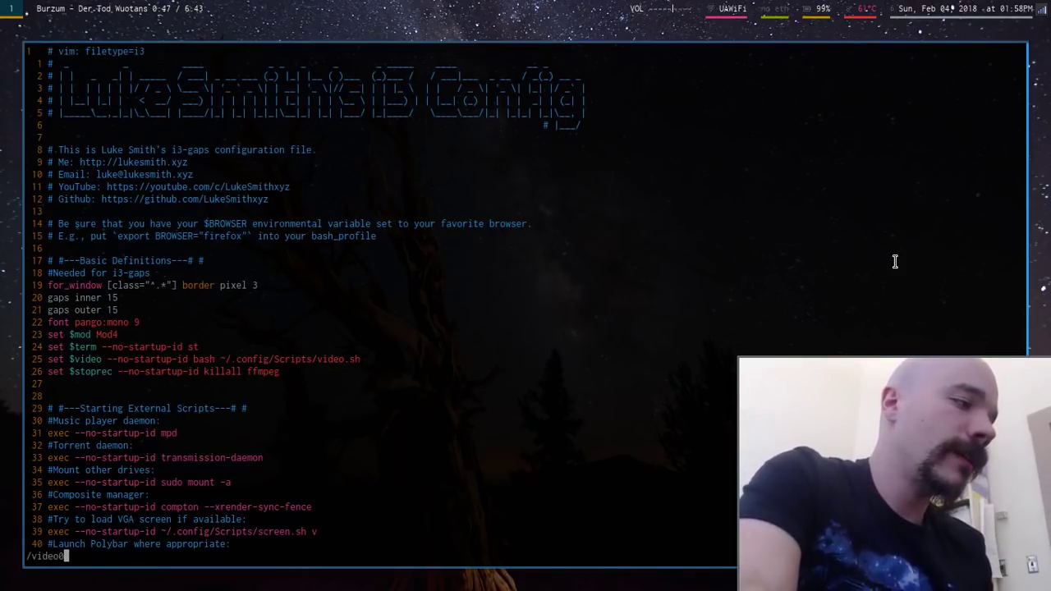
Search the i3 config for "video0" and highlight the two for_window rules that make the webcam float and stick.
key(Return)
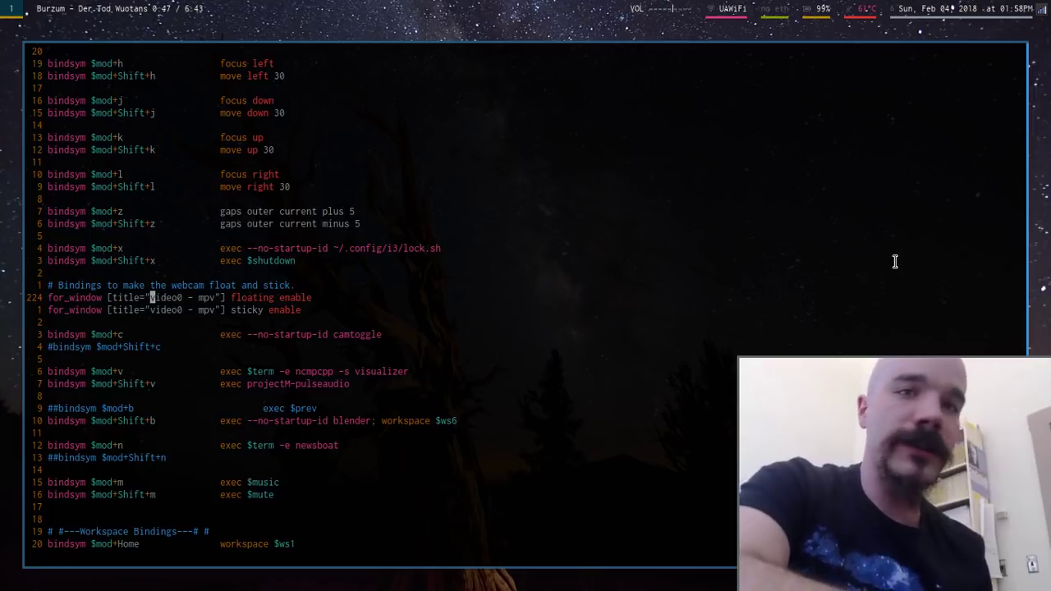
key(shift+v)
key(j)
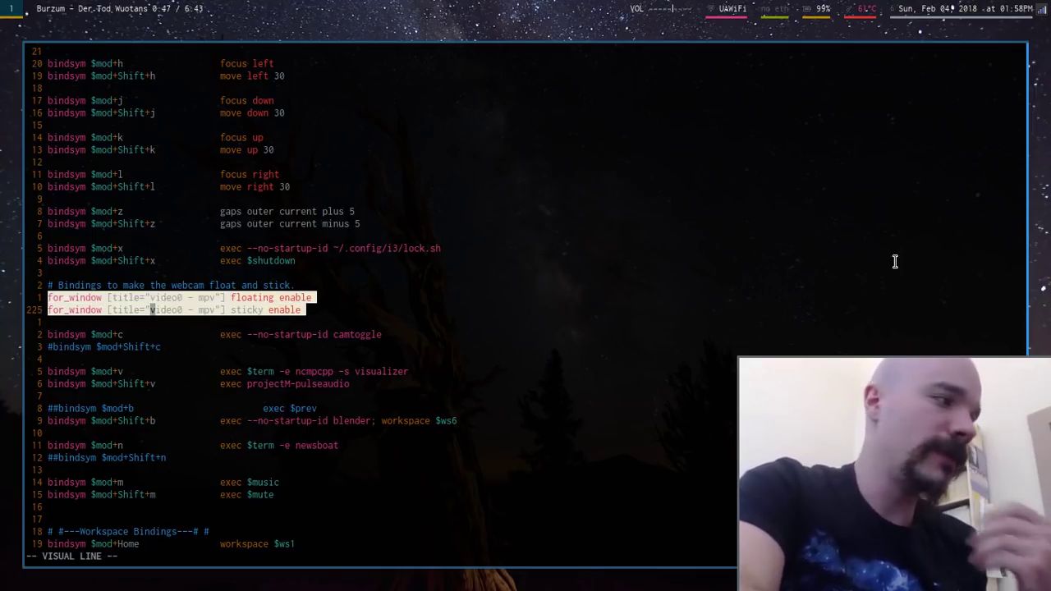
key(Escape)
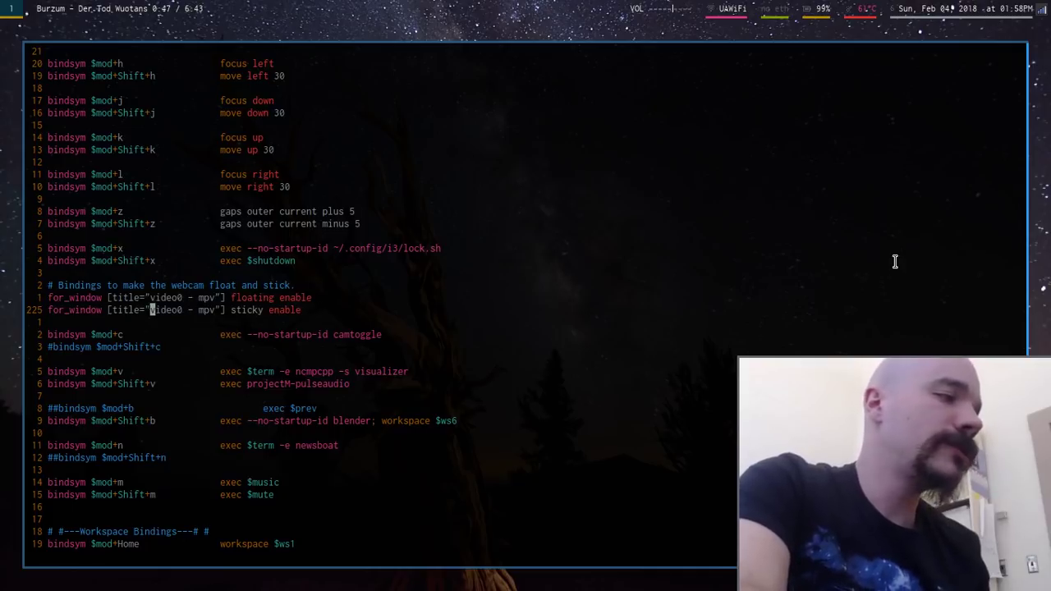
Enlarge the config text, highlight the floating rule and its "video0 - mpv" title, and toggle the webcam's floating state twice.
key(ctrl+plus)
key(ctrl+plus)
key(ctrl+plus)
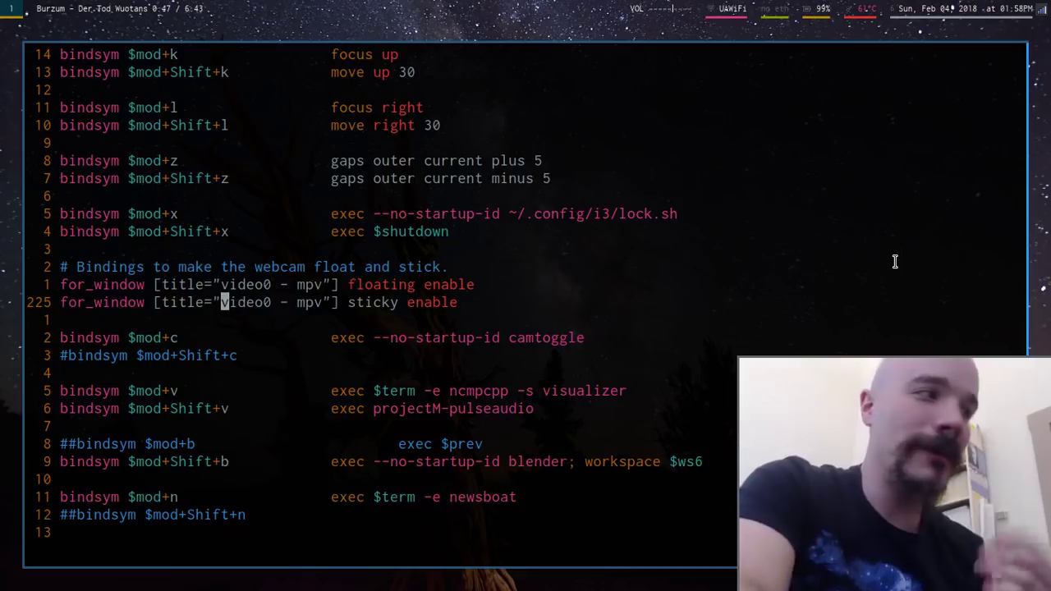
key(k)
key(shift+v)
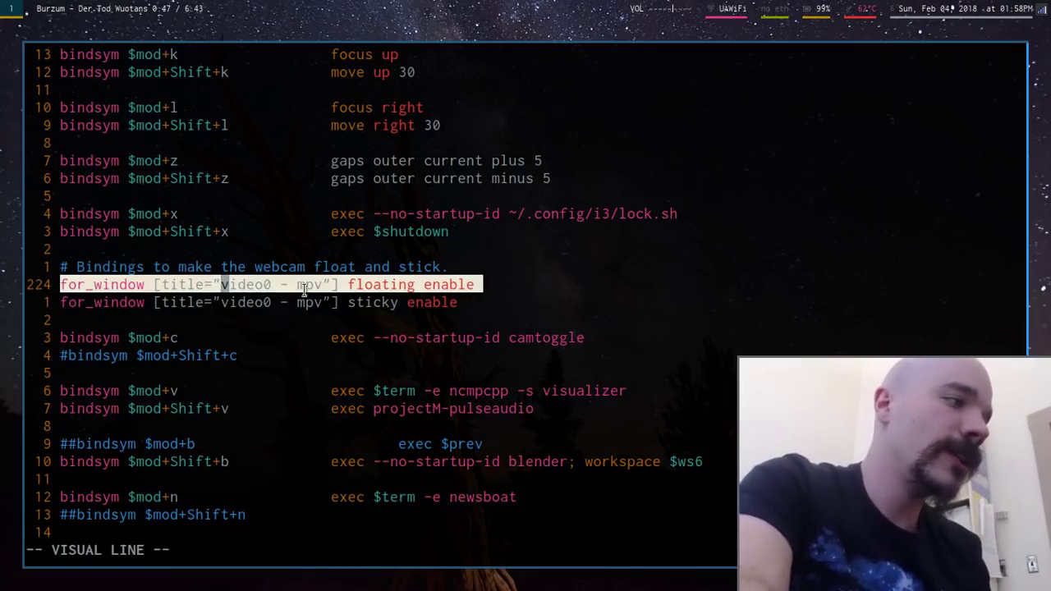
key(Escape)
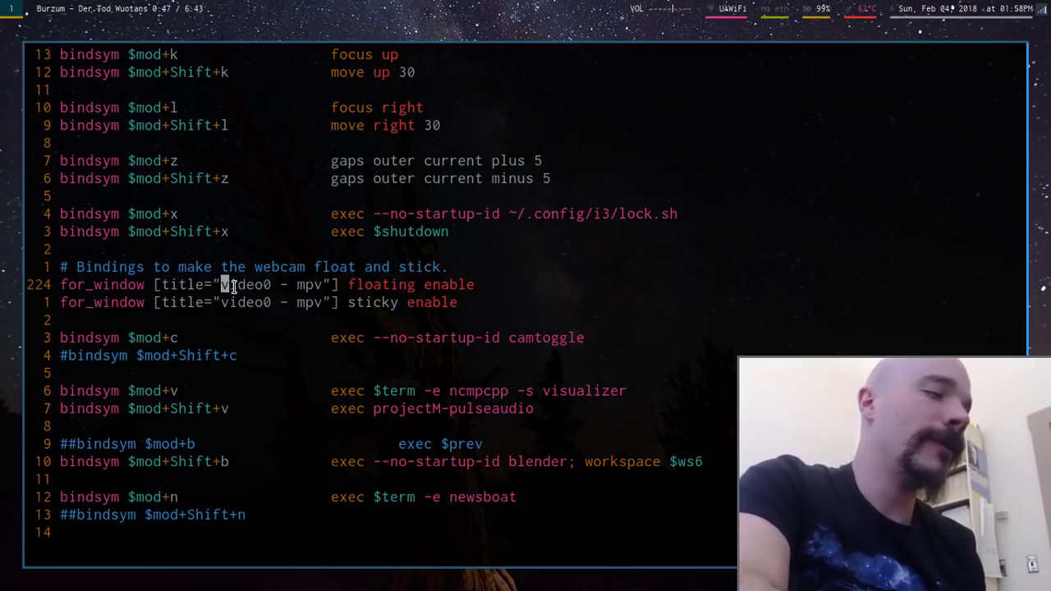
drag(221, 285, 319, 291)
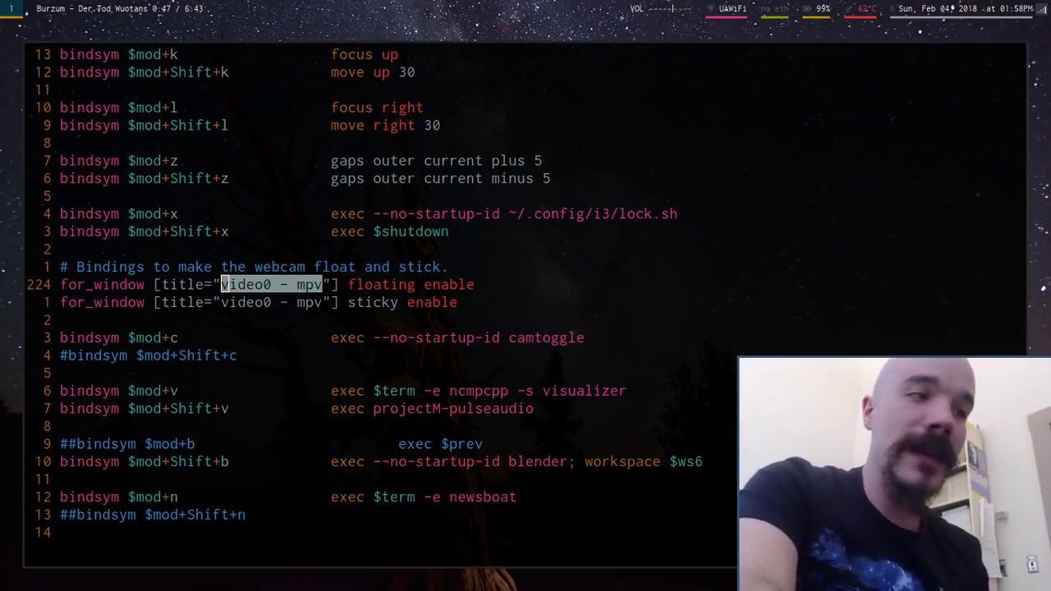
key(super+shift+space)
key(super+shift+space)
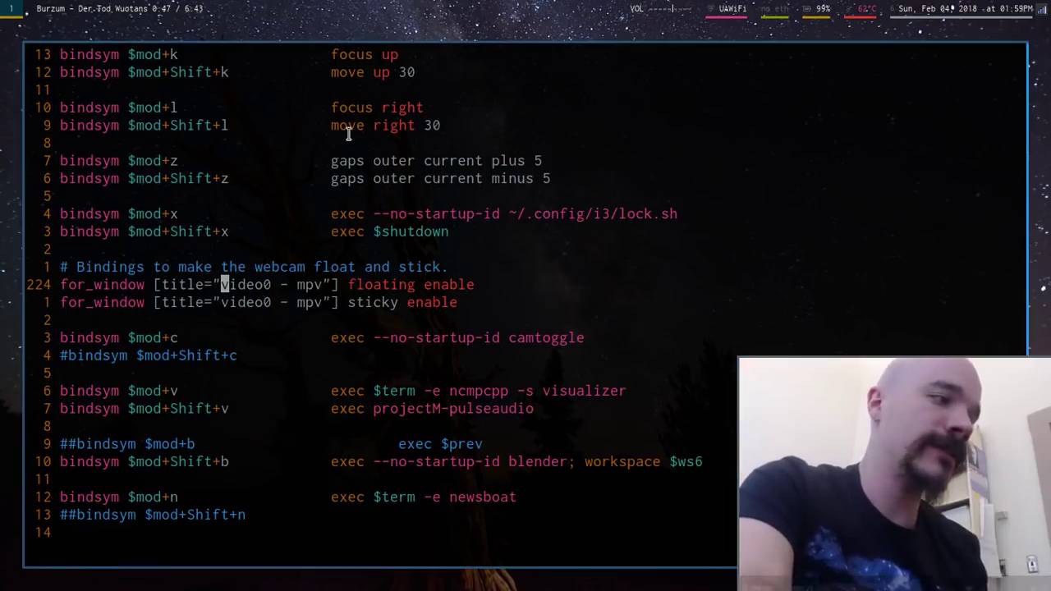
Highlight the sticky rule for the webcam window and go to the $mod+c binding for camtoggle.
key(j)
key(shift+v)
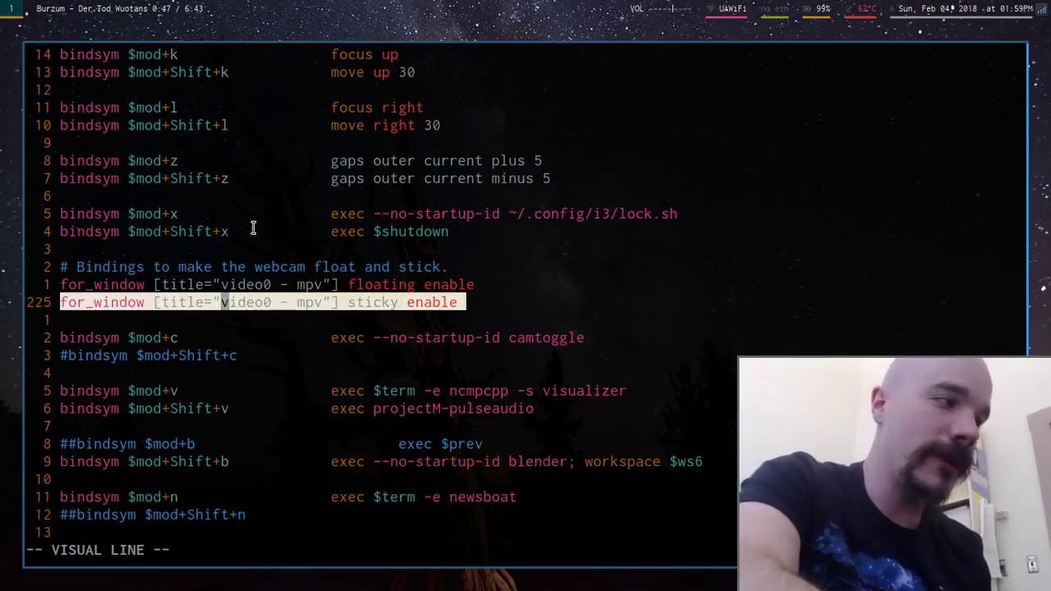
key(Escape)
key(k)
key(k)
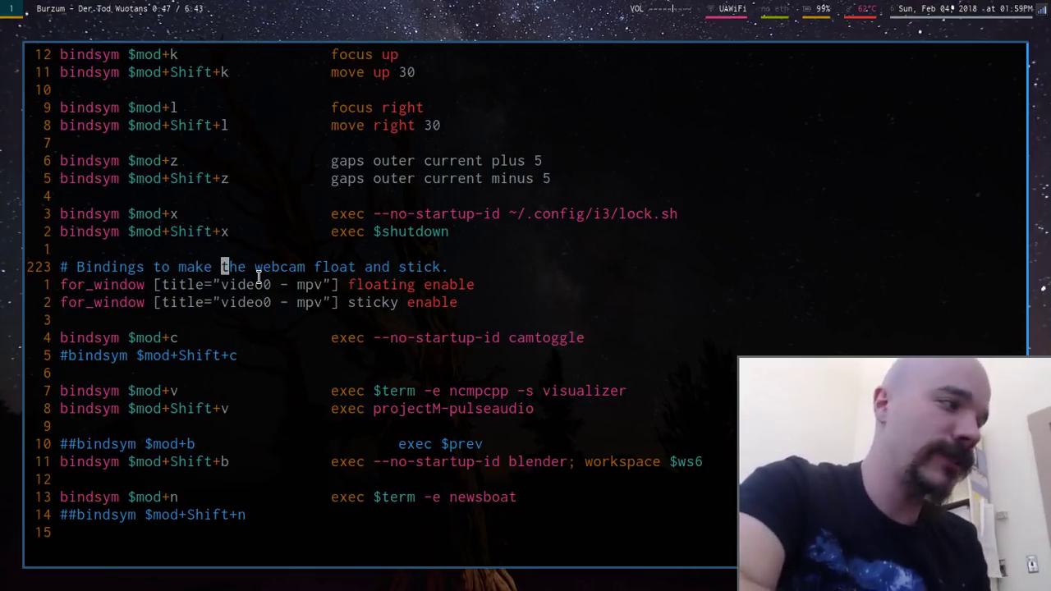
key(j)
key(j)
key(j)
key(j)
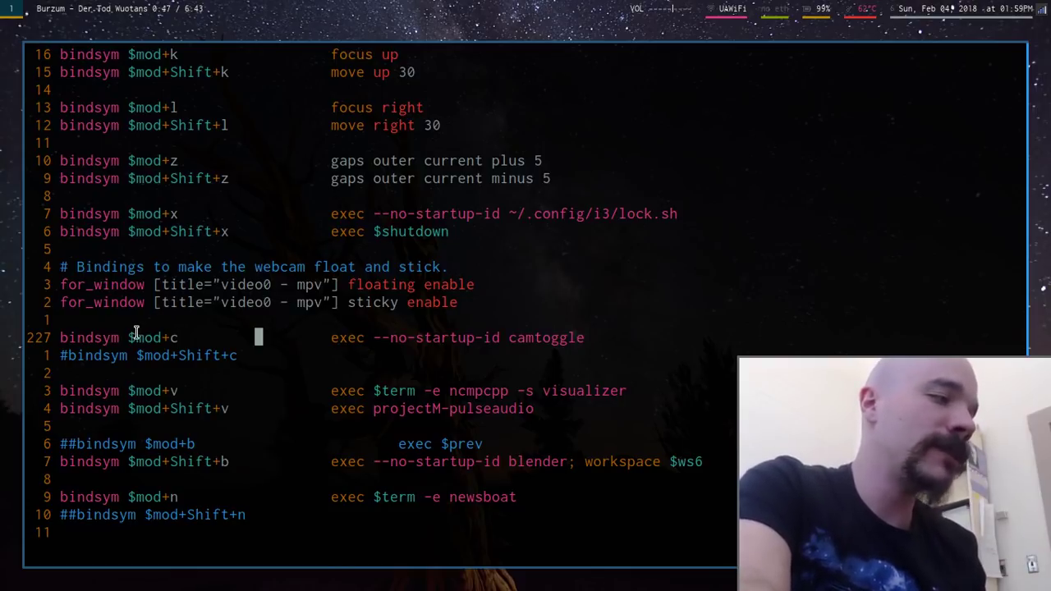
Switch the webcam off and go to the Scripts folder in a new terminal with the ss command.
mouse_move(923, 477)
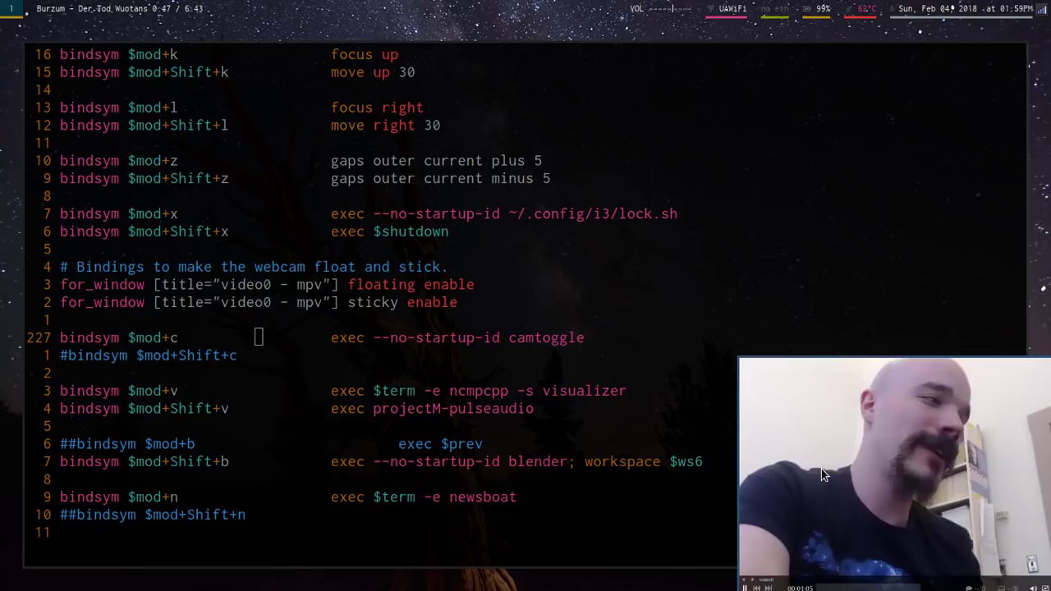
key(super+c)
key(super+Return)
text(ss)
key(Return)
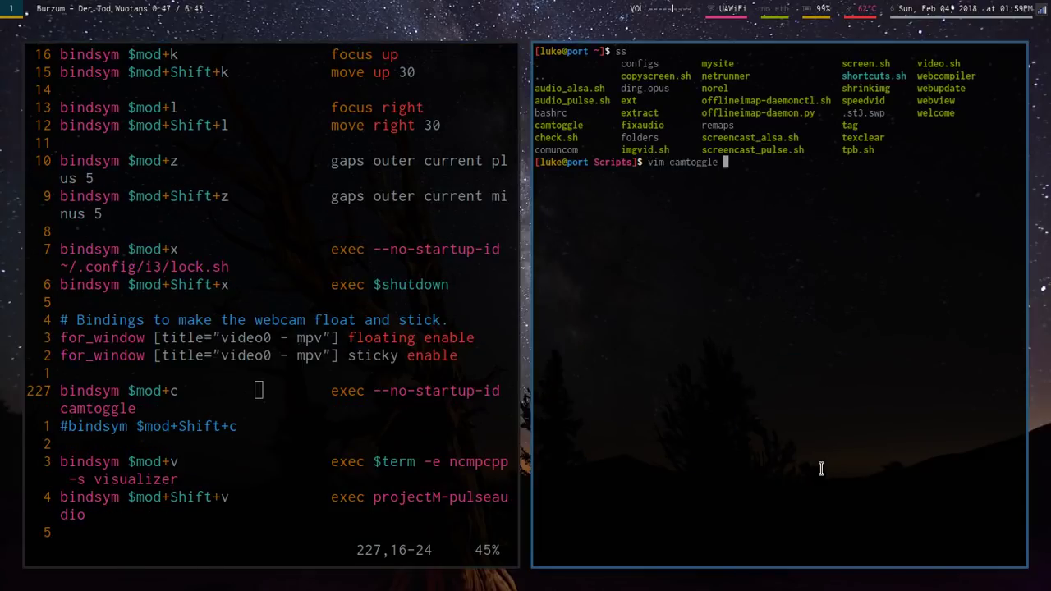
Open camtoggle in Vim with larger text and place its window below the i3 config.
text(vim camtoggle)
key(Return)
key(ctrl+plus)
key(ctrl+plus)
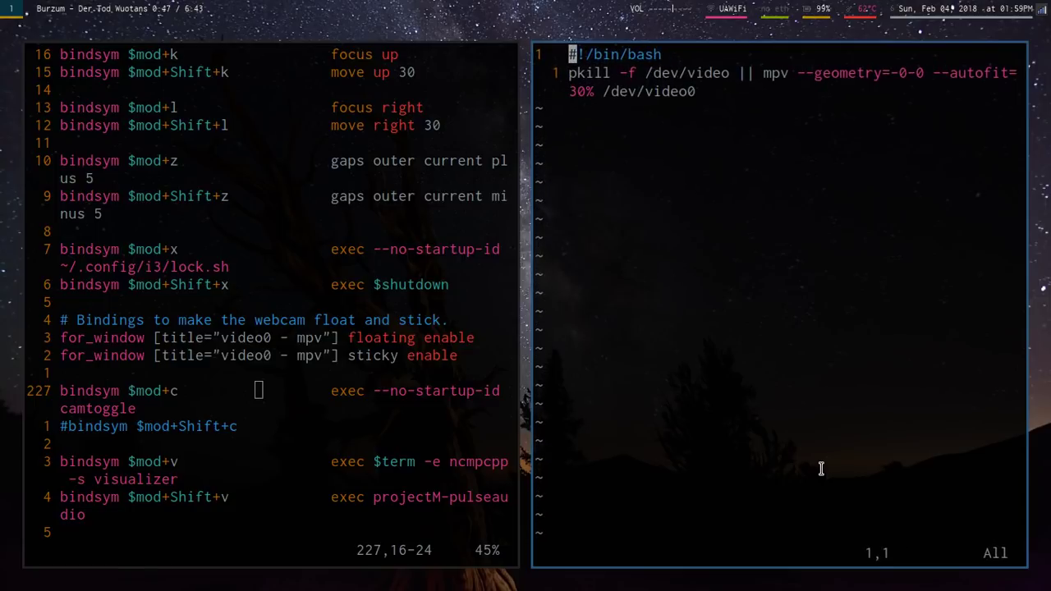
key(super+shift+j)
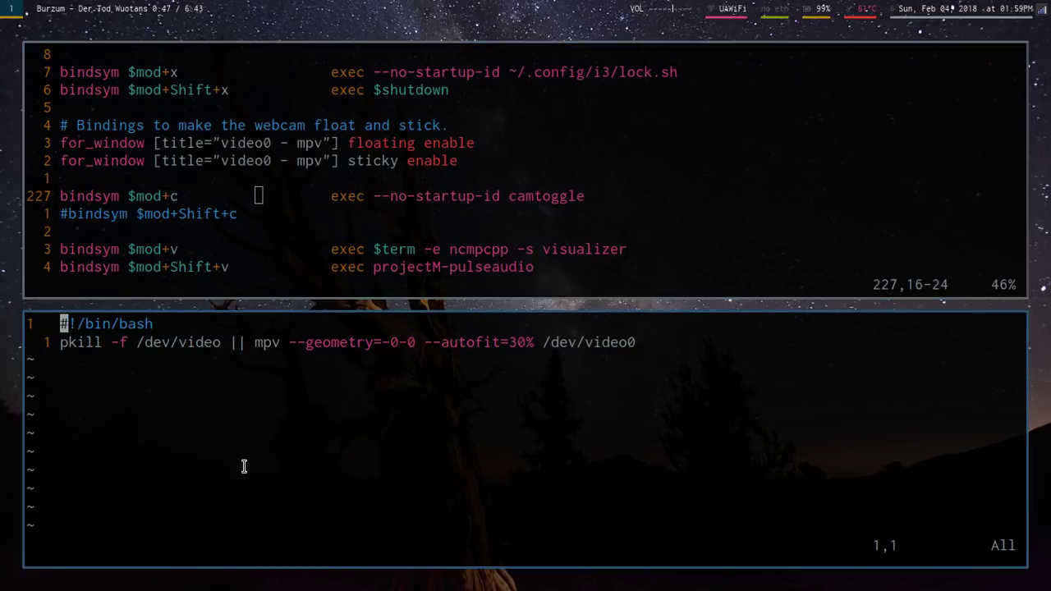
Switch the webcam back on and examine the pkill and mpv parts of the camtoggle script's command line.
key(super+c)
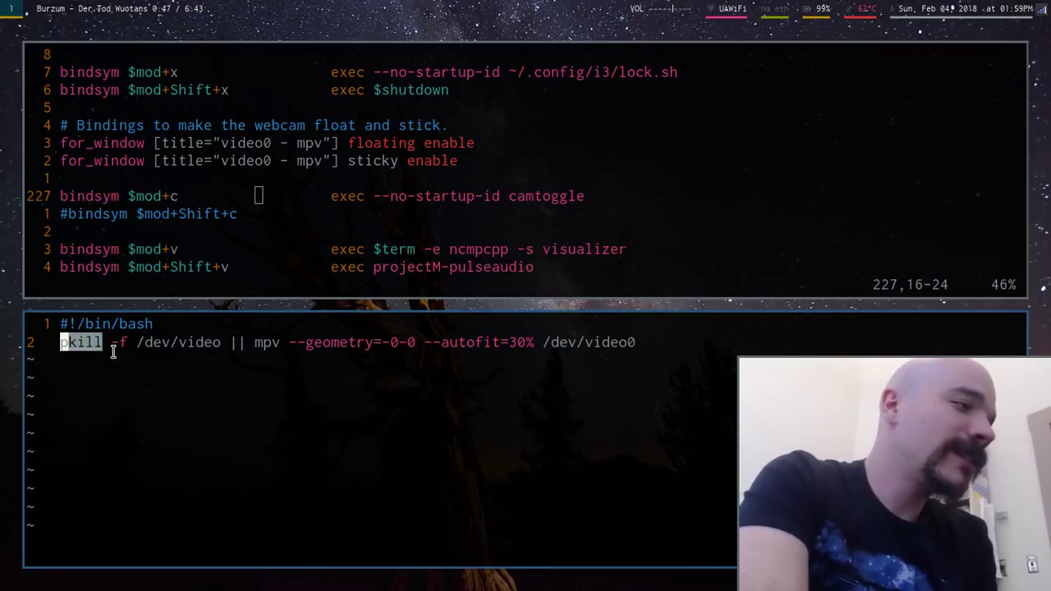
triple_click(237, 327)
drag(234, 328, 226, 331)
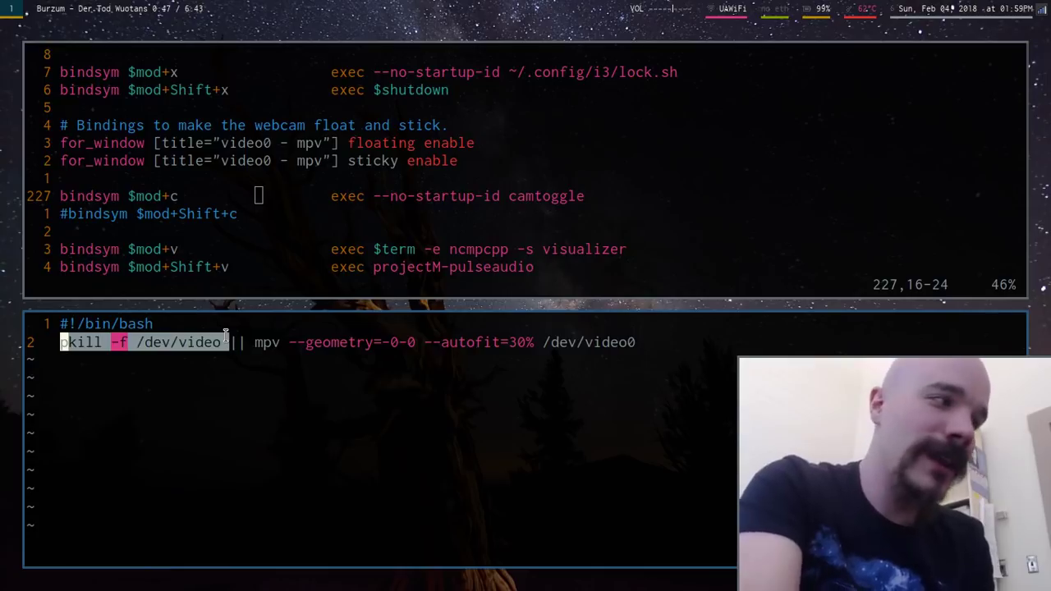
drag(269, 347, 675, 366)
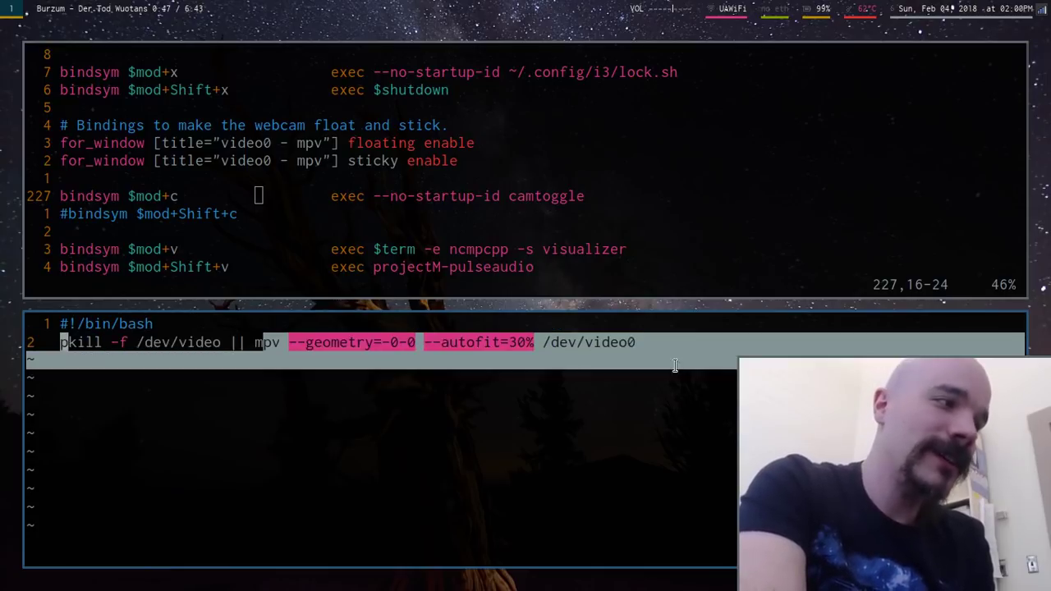
click(679, 368)
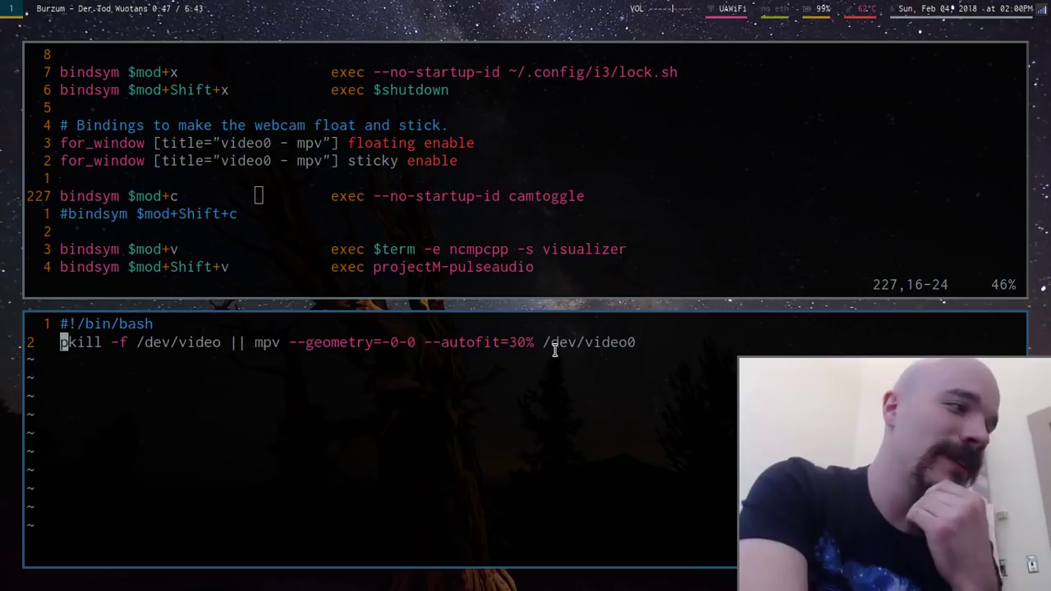
drag(546, 350, 659, 347)
click(439, 355)
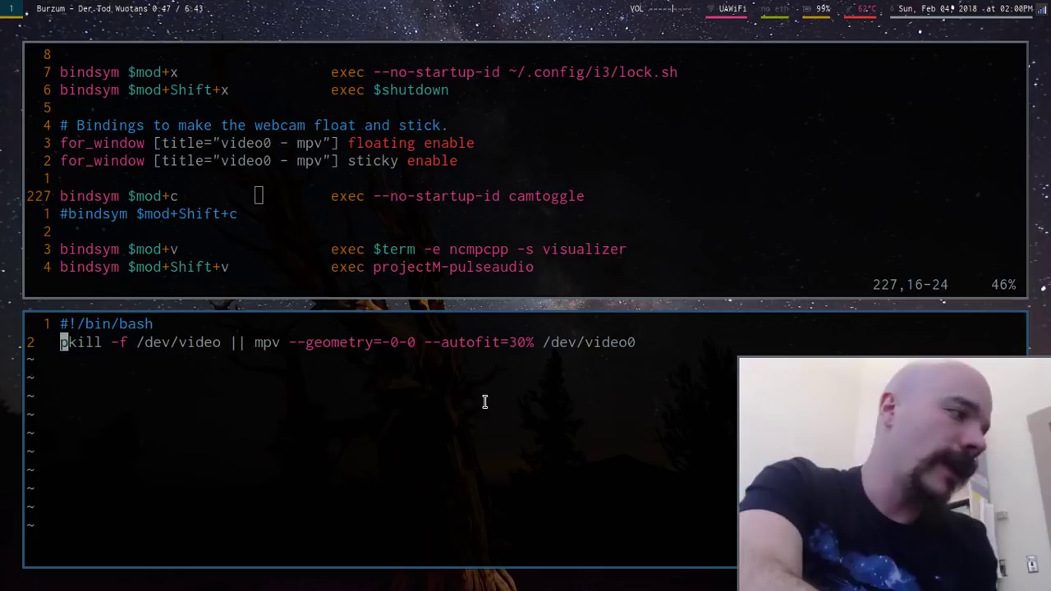
key(w)
key(w)
key(w)
key(w)
key(w)
key(w)
key(w)
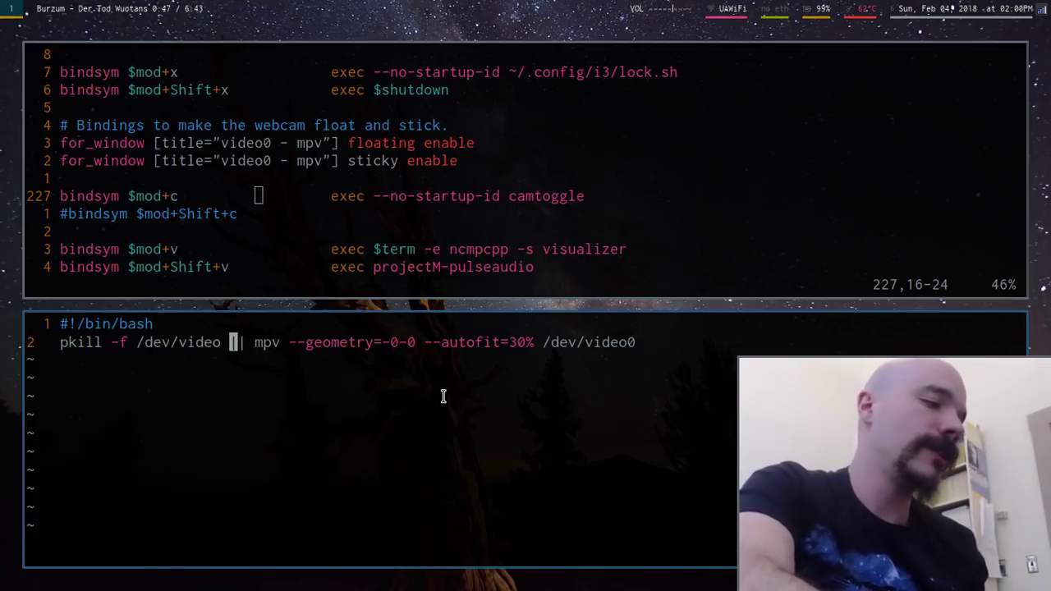
Exit Vim and run "bash camtoggle" twice to switch the webcam off and on.
key(Z)
key(Z)
text(bash cam)
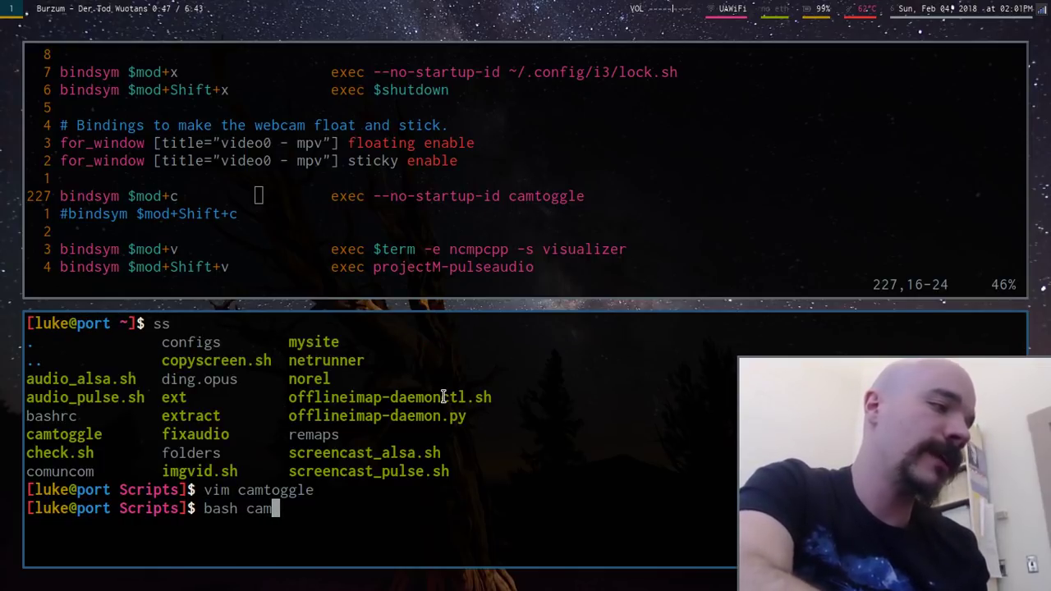
key(Tab)
key(Return)
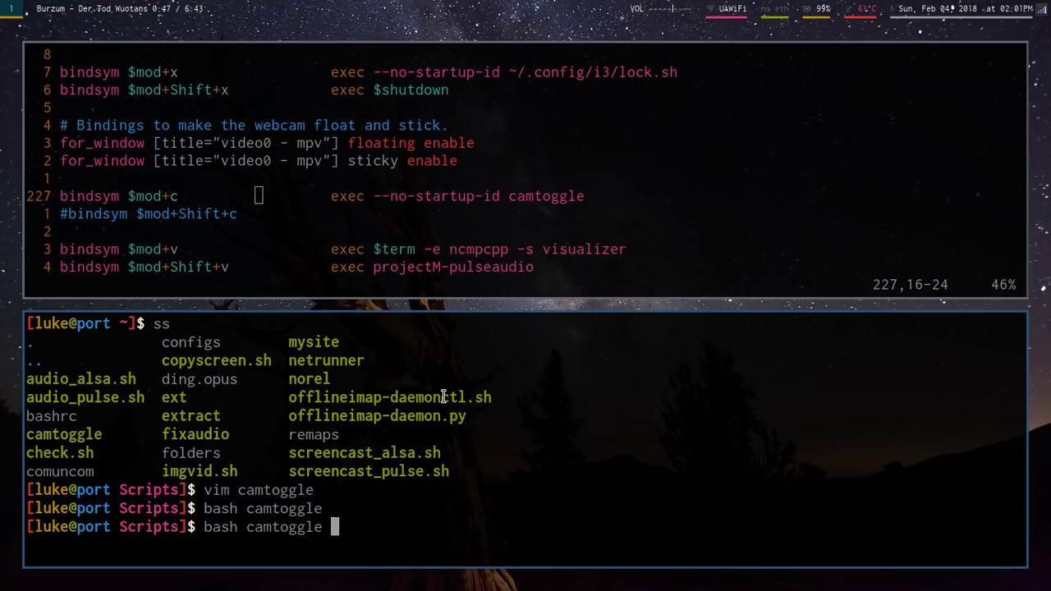
key(Return)
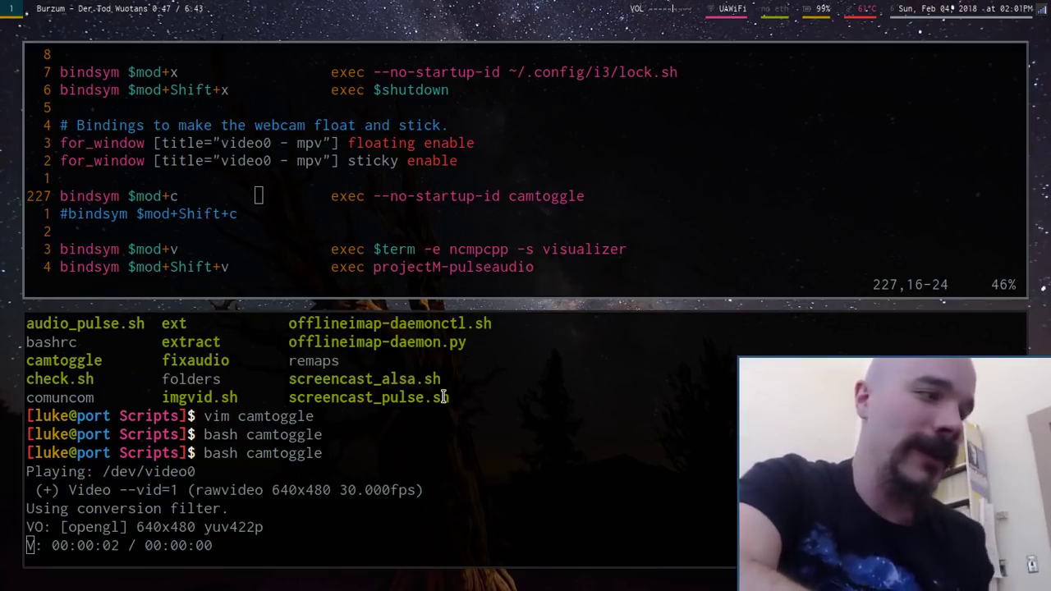
Toggle the webcam off and on with its i3 binding, and reopen camtoggle in Vim.
key(super+c)
key(super+c)
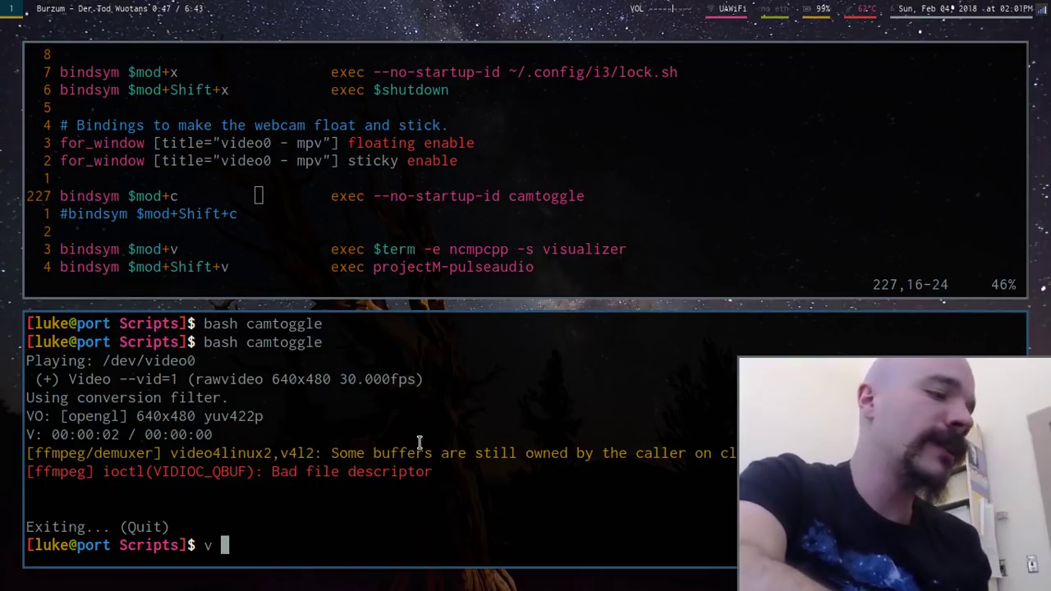
key(Return)
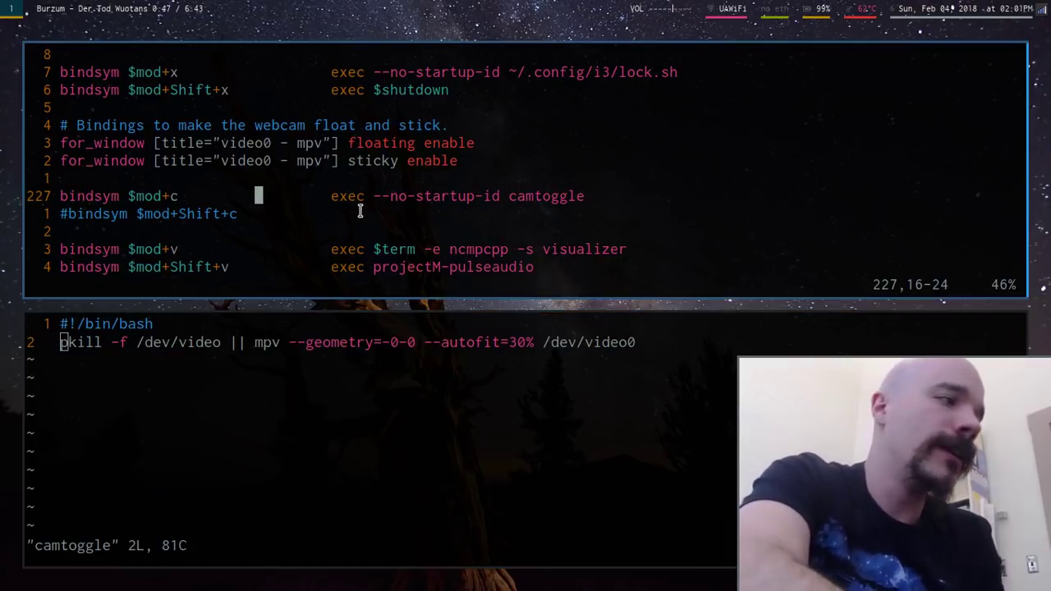
Examine the camtoggle binding in the i3 config alongside the script's pkill and mpv --geometry=-0-0 --autofit=30% commands.
drag(368, 202, 657, 188)
double_click(692, 192)
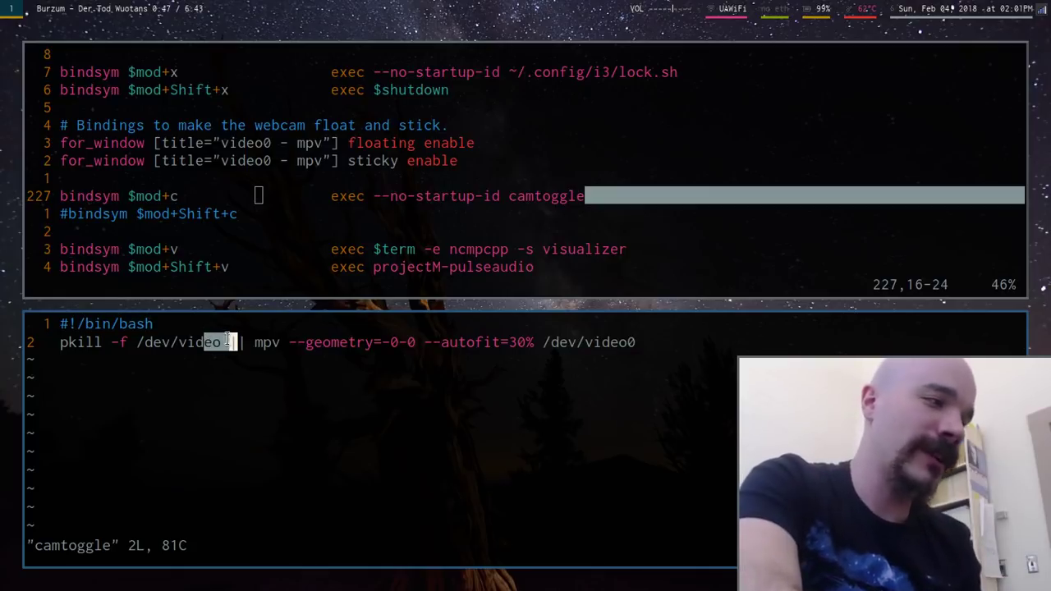
drag(268, 346, 631, 351)
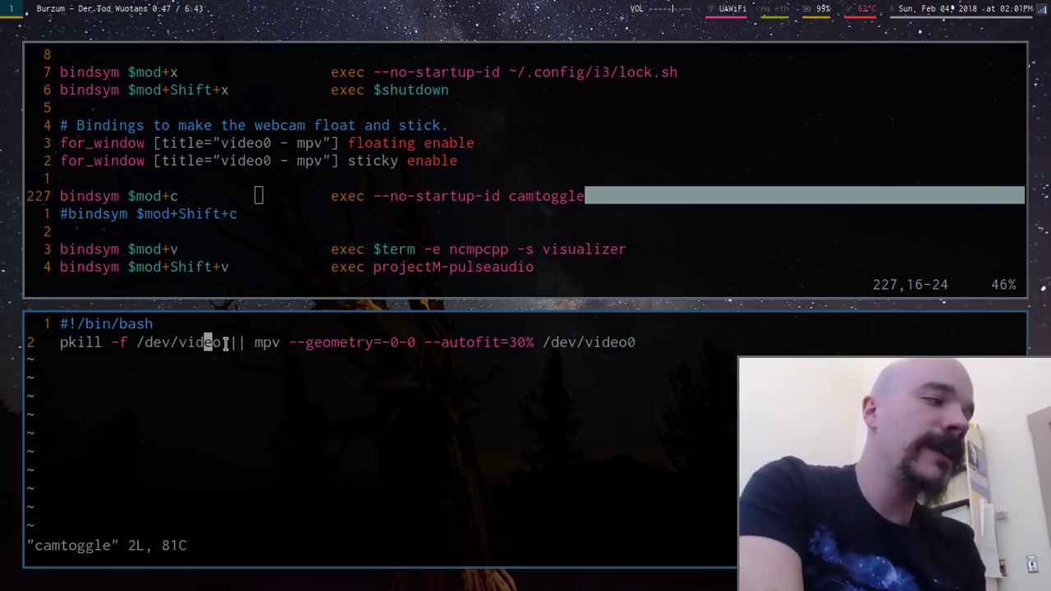
key(y)
key(y)
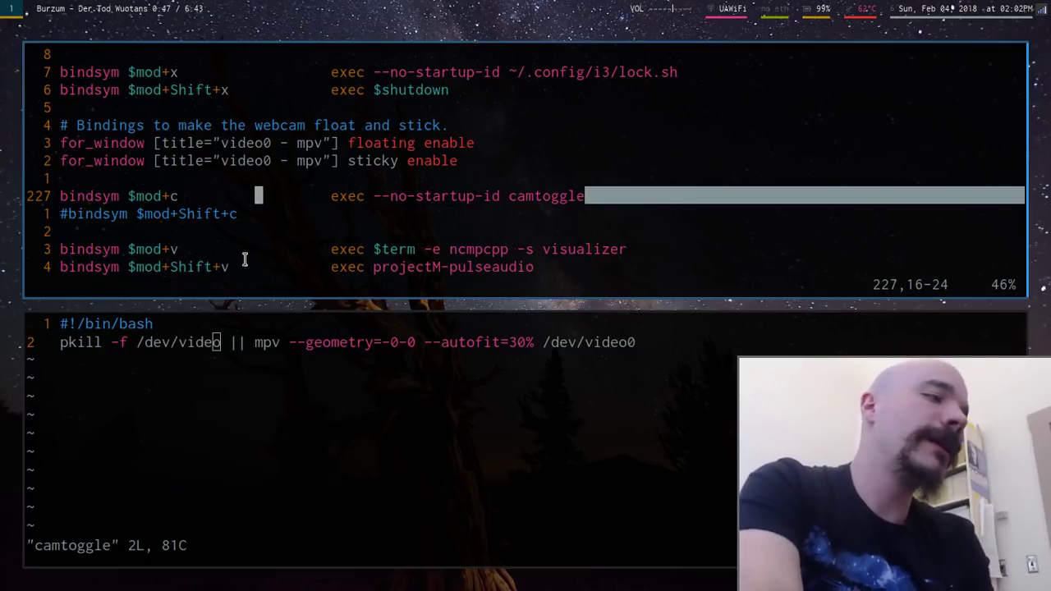
drag(280, 351, 475, 323)
click(475, 345)
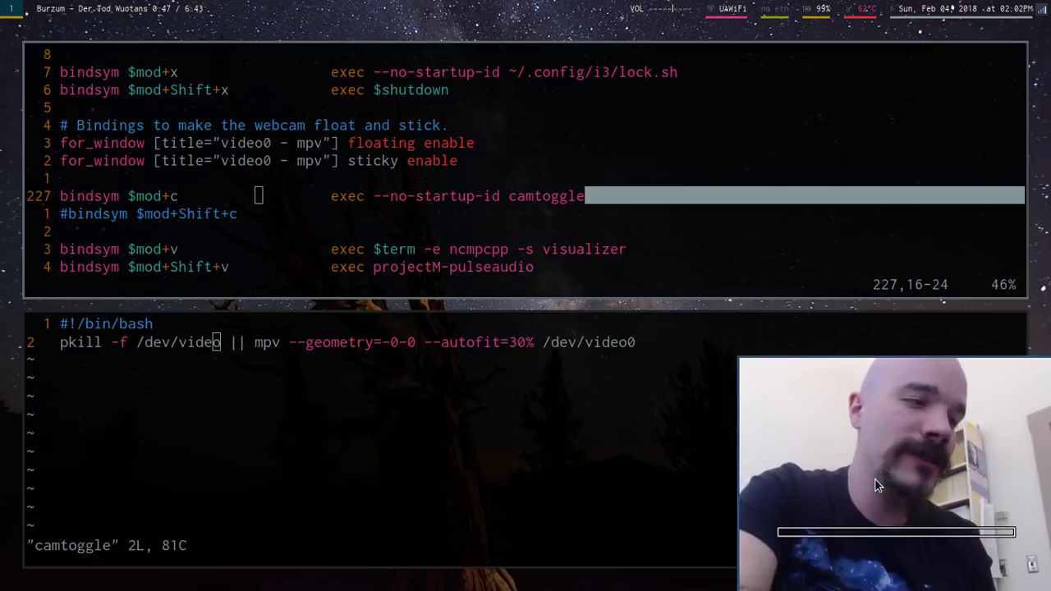
Toggle the webcam window off and back on.
scroll(875, 480, up, 1)
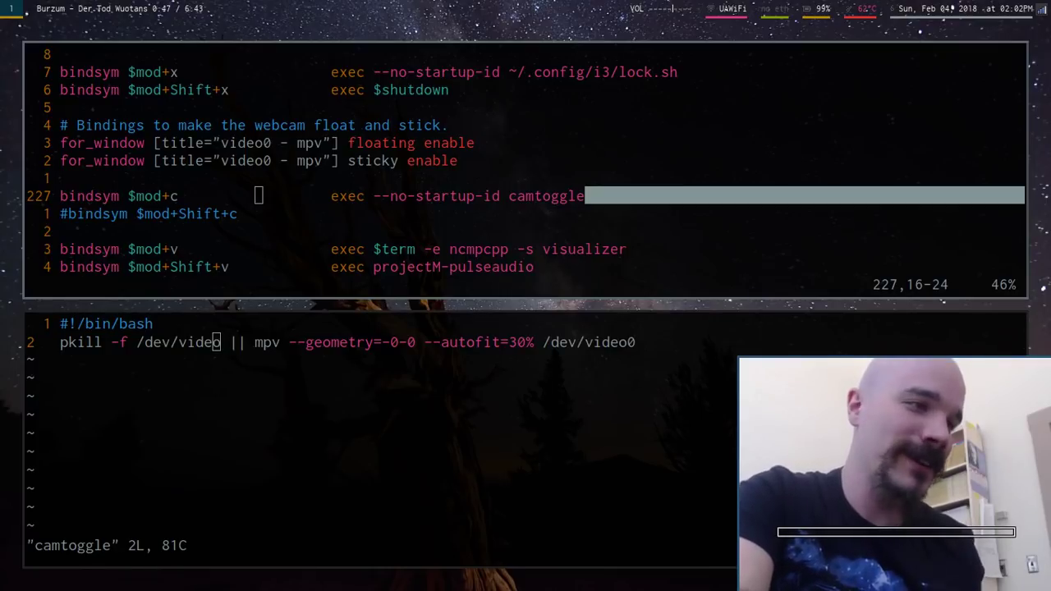
key(super+c)
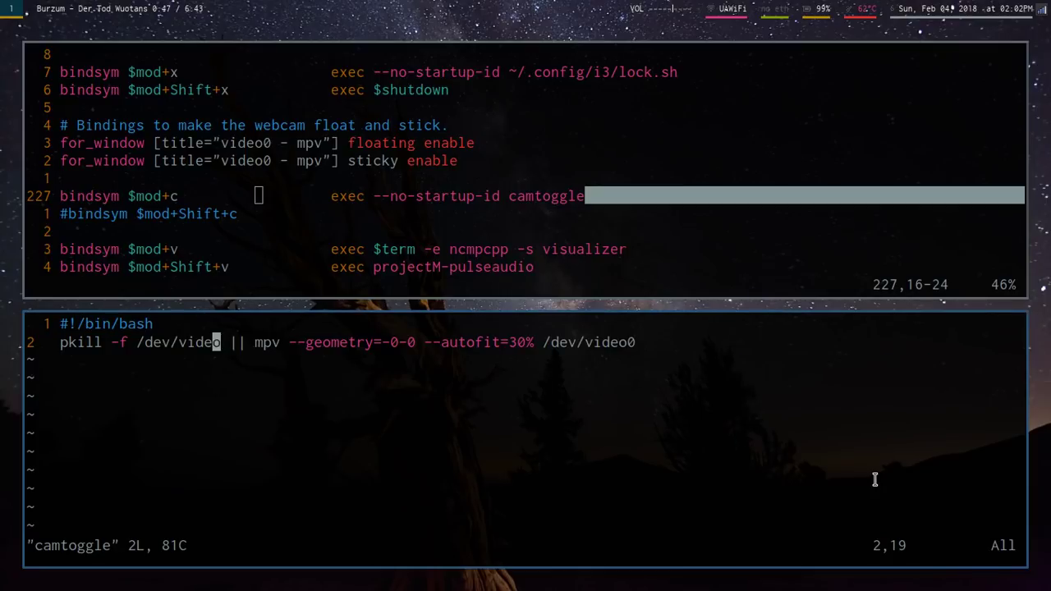
key(super+c)
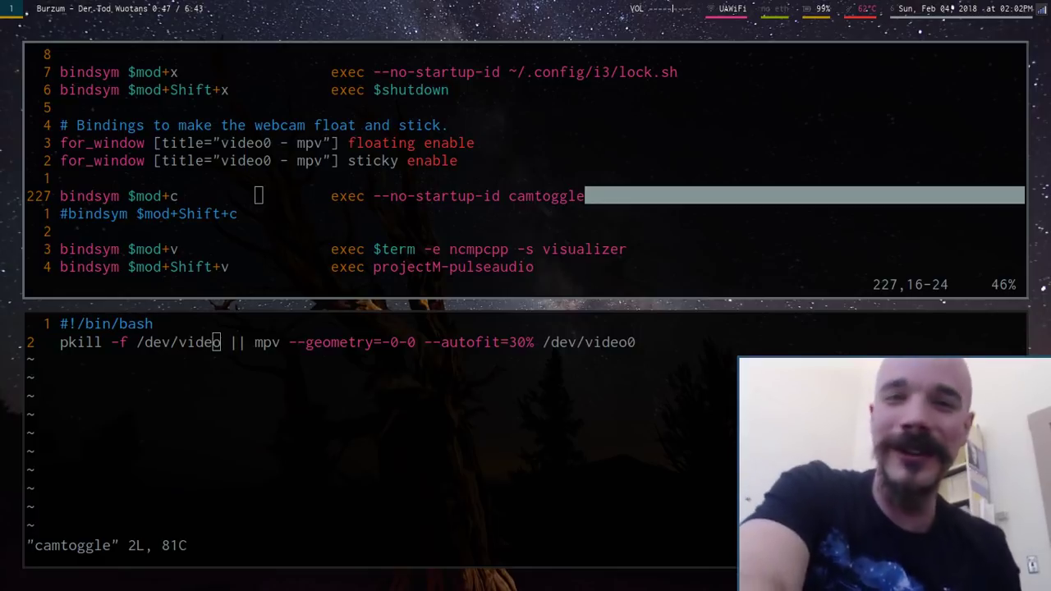